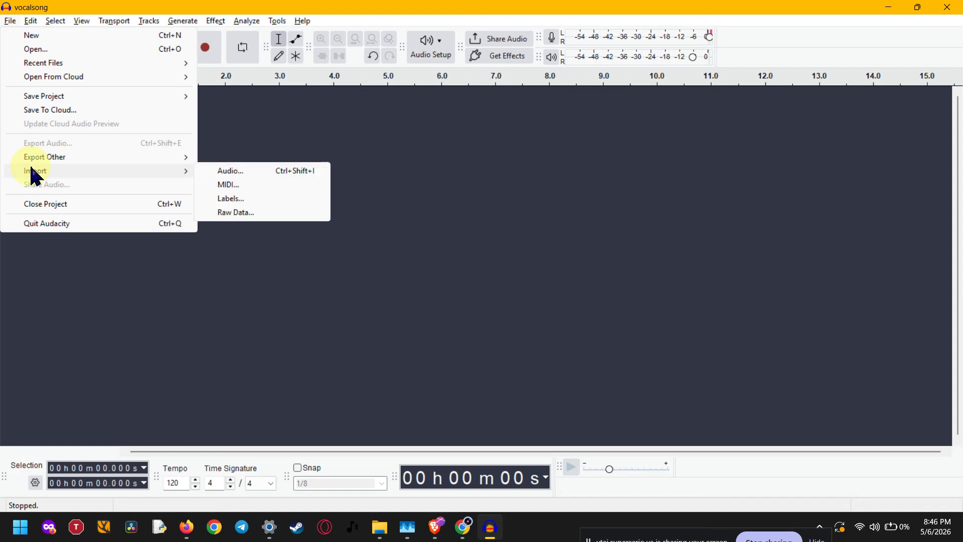
Import the vocalsong.mp3 audio file from the Assets folder into the project
left_click(232, 170)
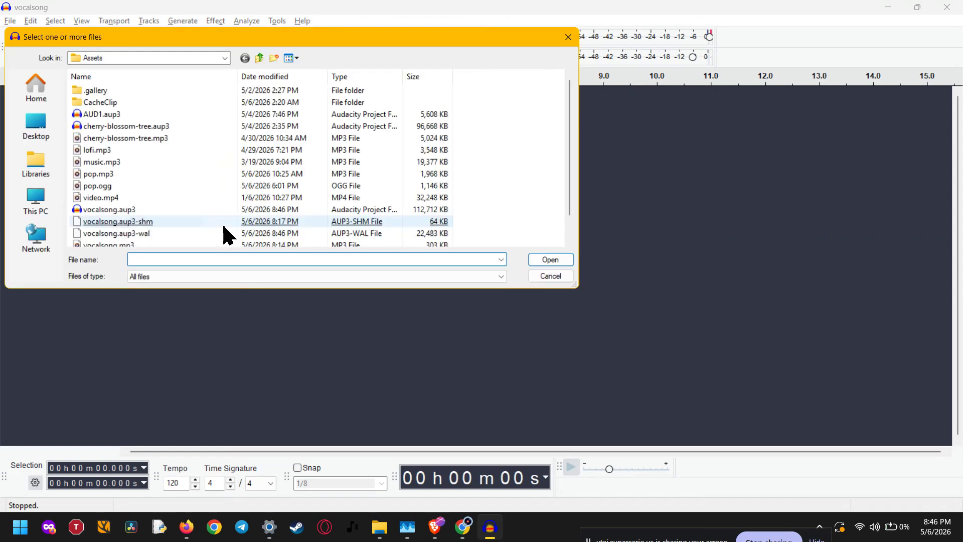
scroll(221, 211, "down", 1)
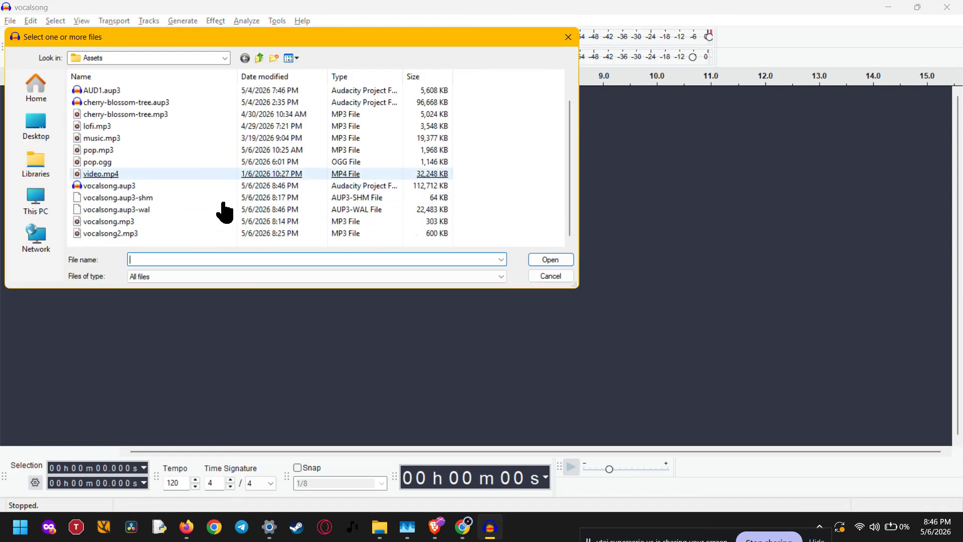
double_click(119, 228)
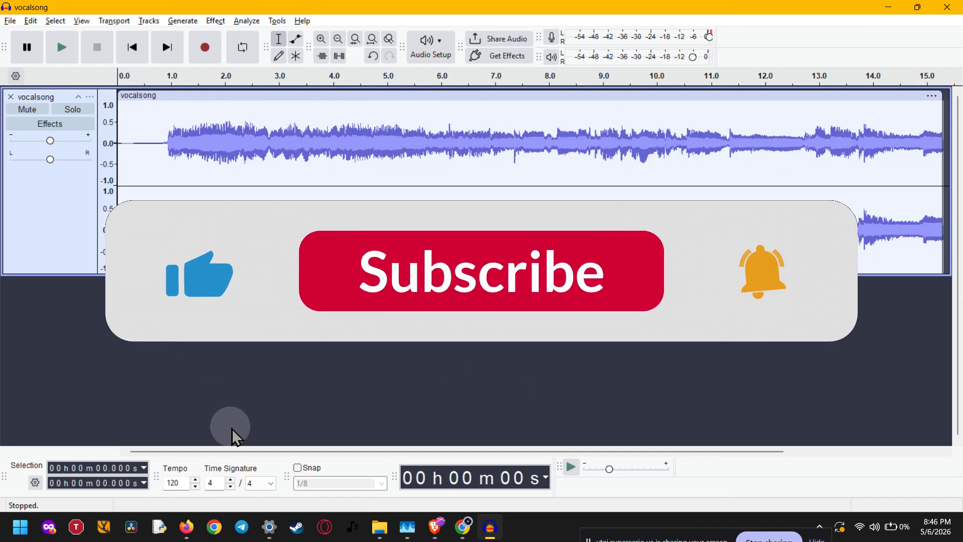
left_click_drag(277, 442, 454, 419)
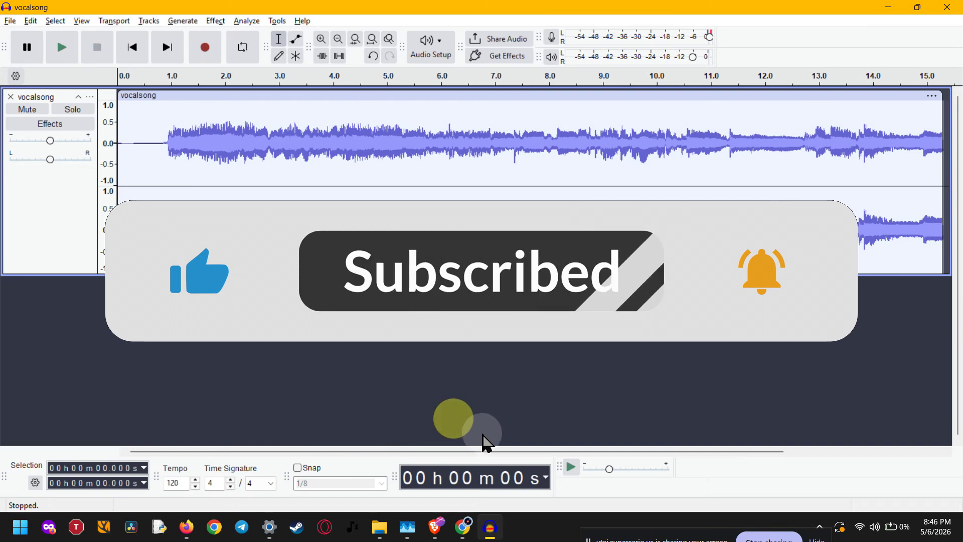
left_click_drag(490, 451, 430, 468)
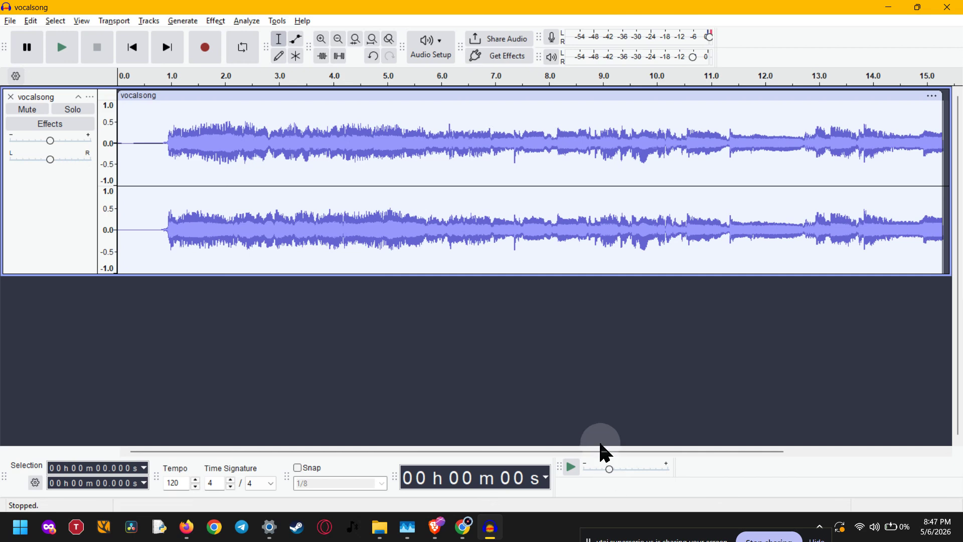
left_click(358, 321)
left_click(298, 236)
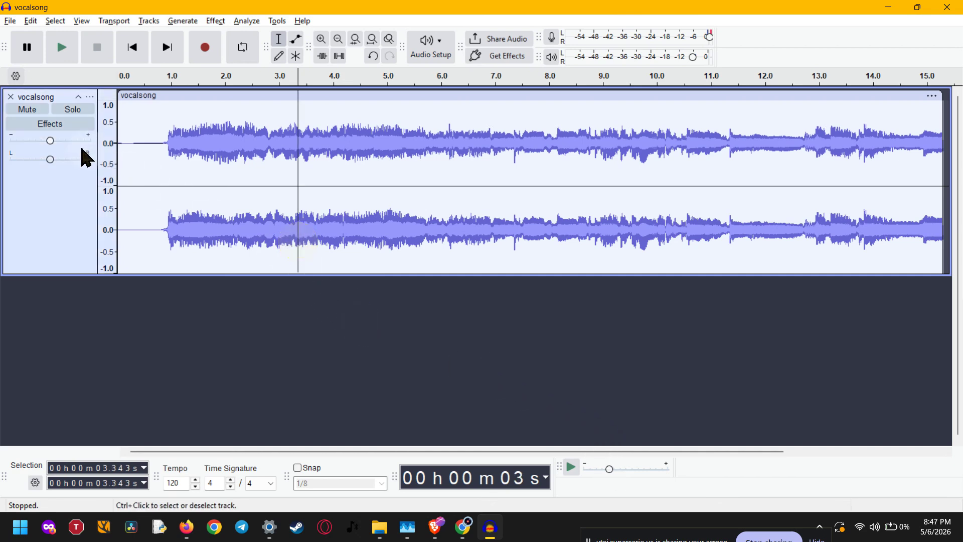
left_click(16, 24)
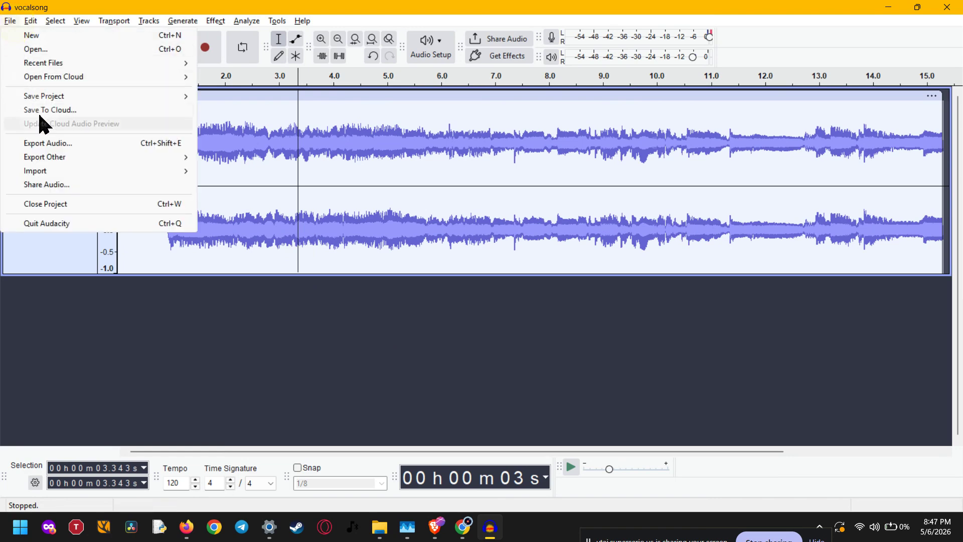
mouse_move(51, 174)
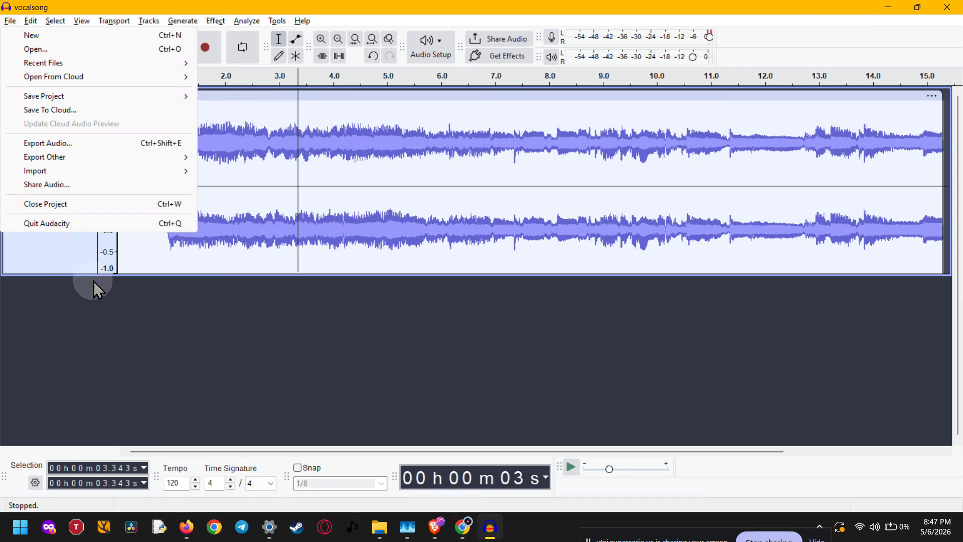
left_click(98, 312)
Select the whole vocalsong track and try to play it, declining to send an error report
left_click(53, 230)
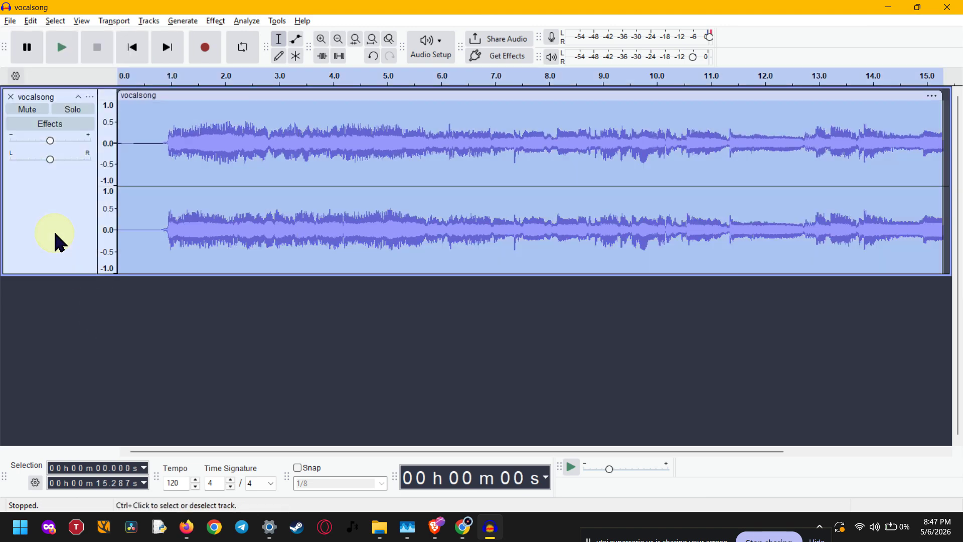
left_click(64, 58)
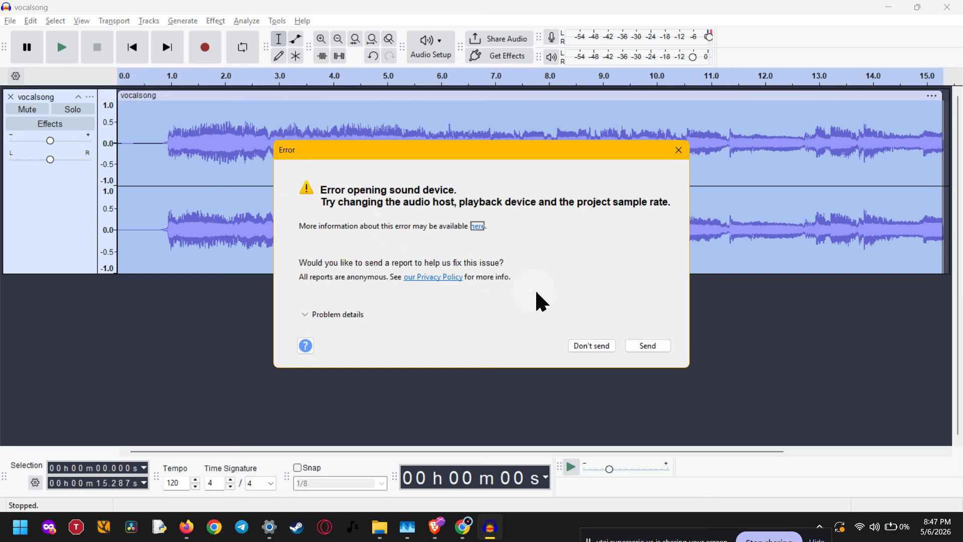
left_click(610, 349)
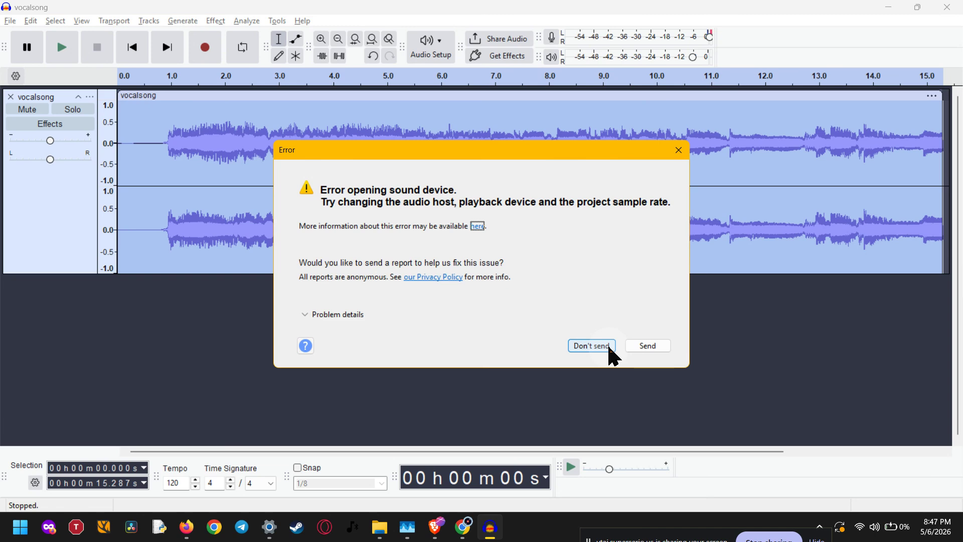
left_click(444, 59)
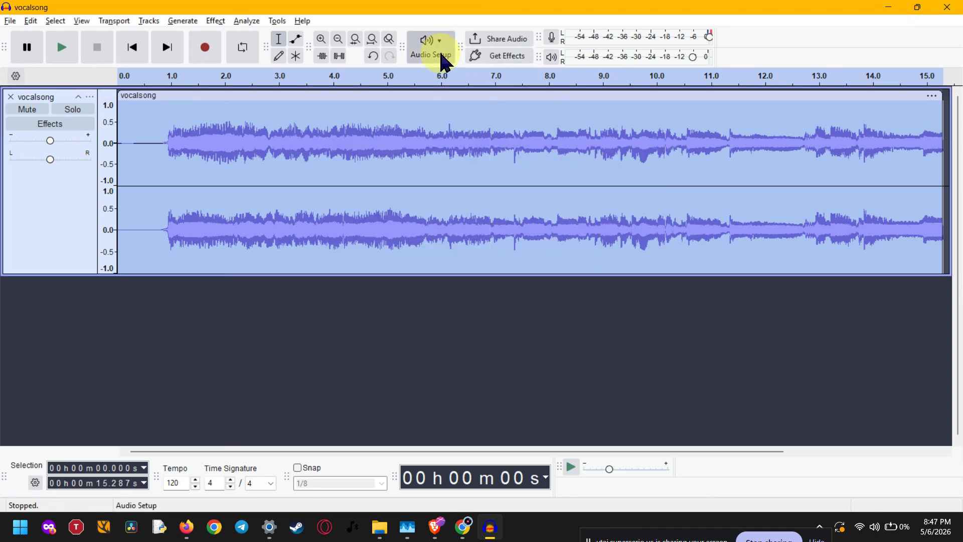
left_click(439, 150)
left_click(426, 305)
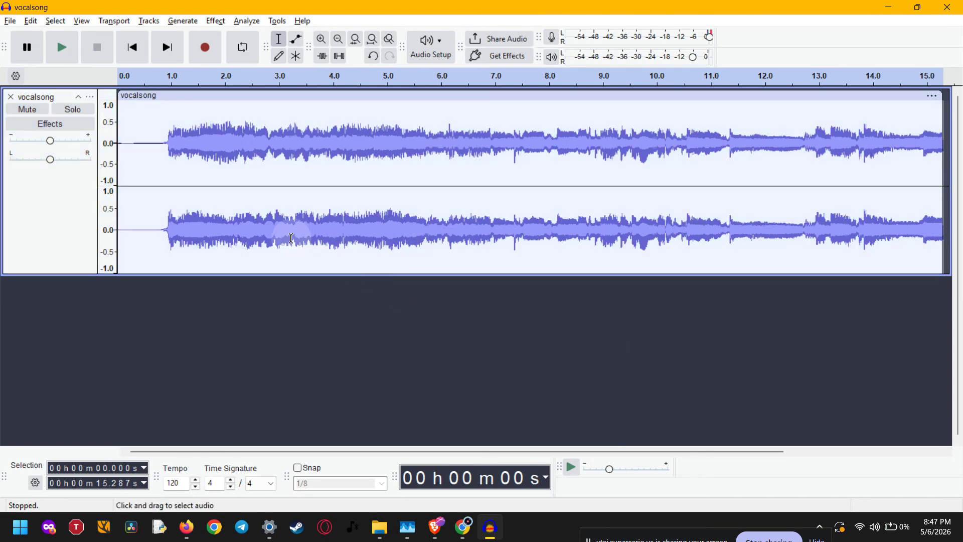
Select the audio from about 1.7 s to 4.8 s and apply Change Pitch from G4 to C5, 5 semitones up
left_click_drag(211, 196, 375, 196)
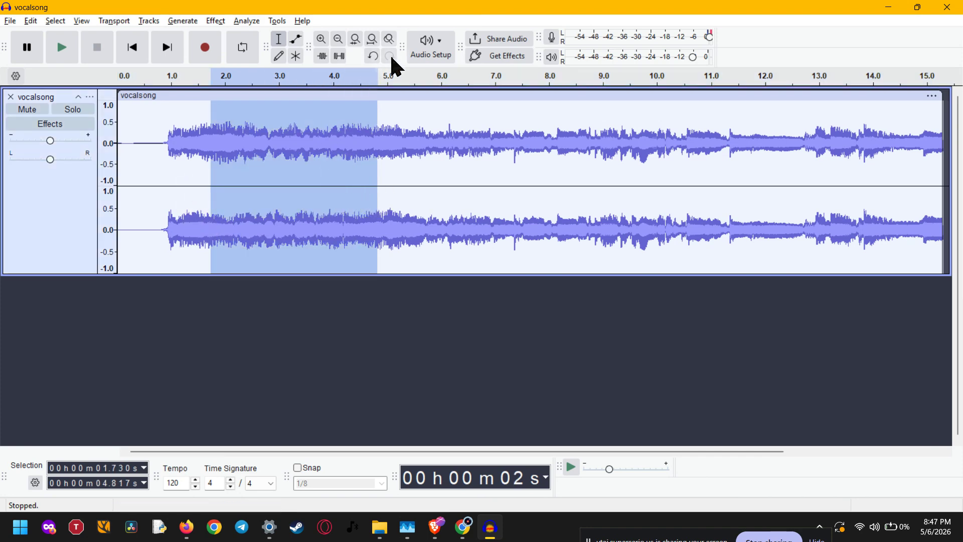
left_click(221, 20)
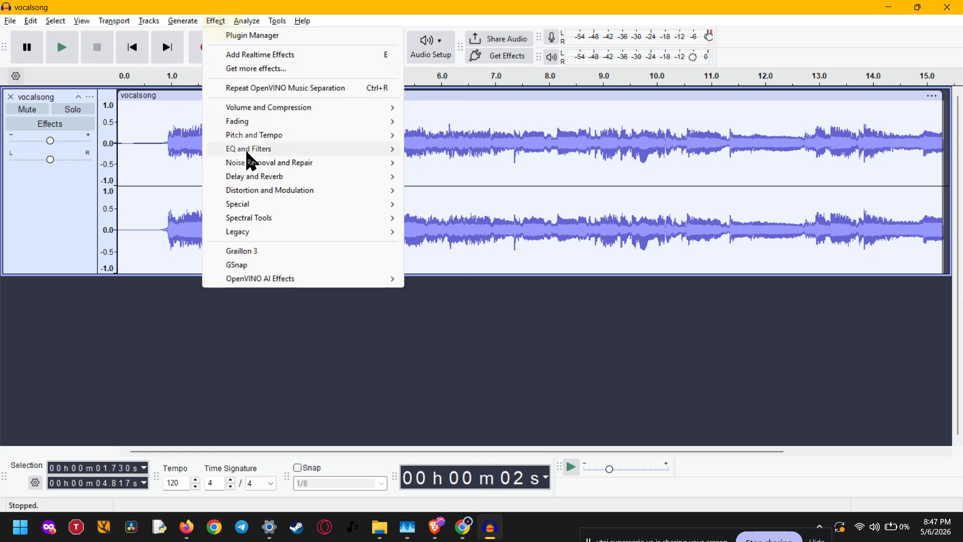
mouse_move(327, 135)
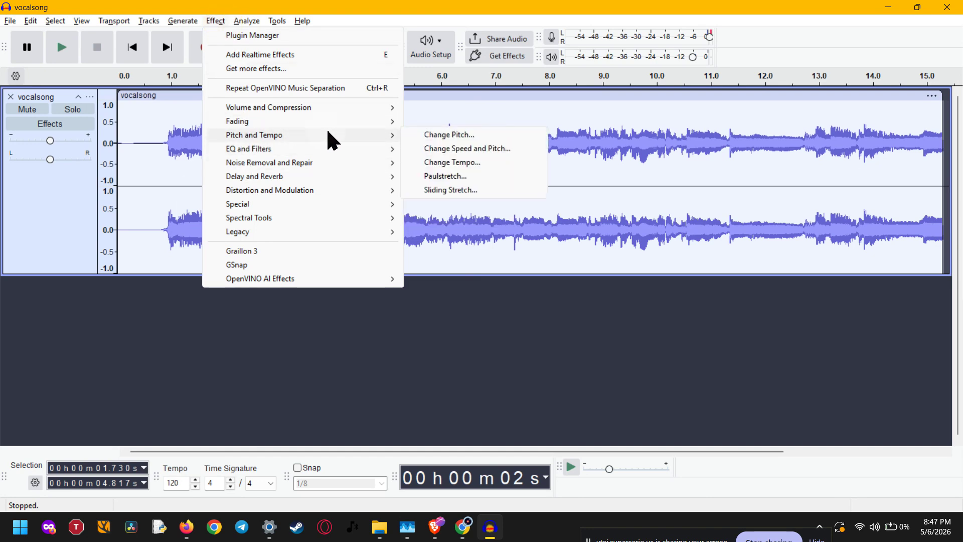
left_click(459, 134)
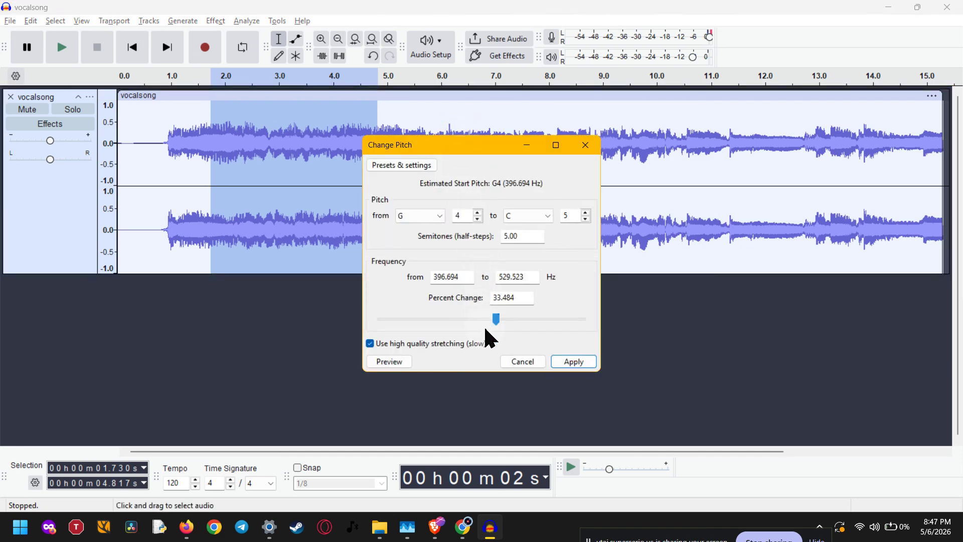
left_click(495, 318)
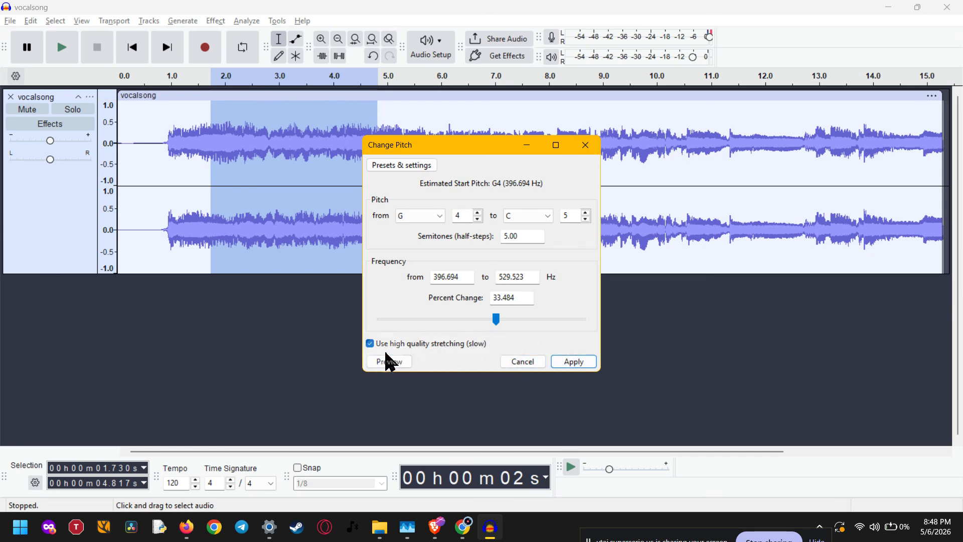
left_click(565, 369)
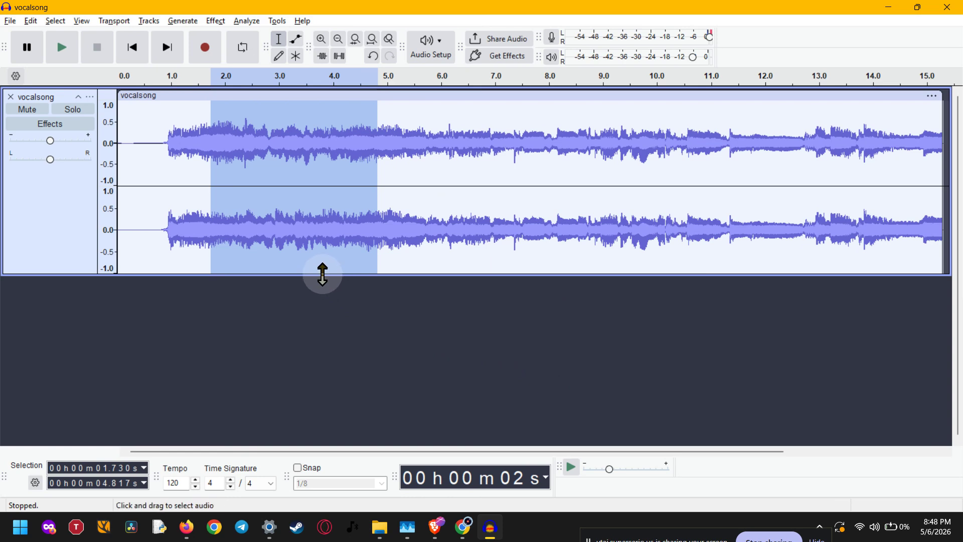
Select the whole vocalsong track
left_click(285, 246)
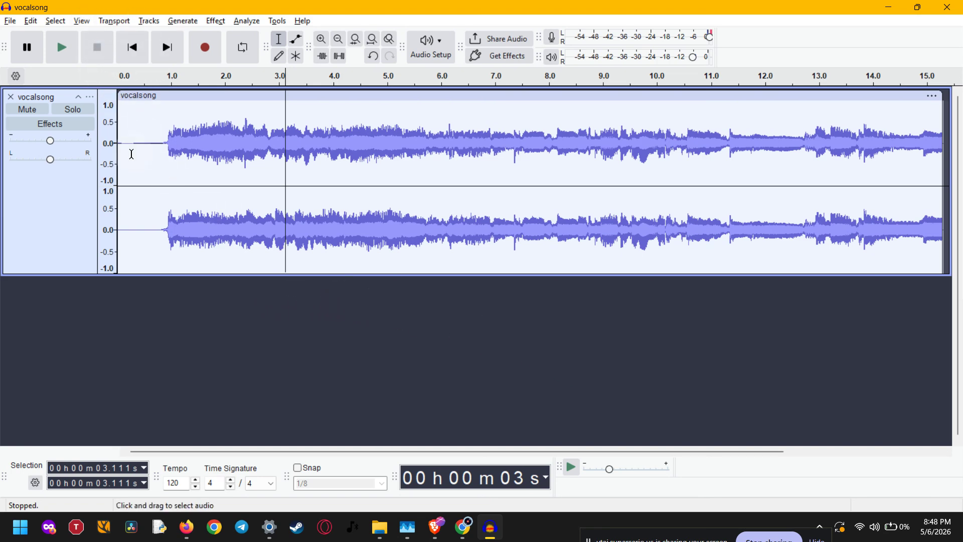
left_click(73, 210)
Open Filter Curve EQ for the selected track and load the Bass Boost factory preset
left_click(217, 21)
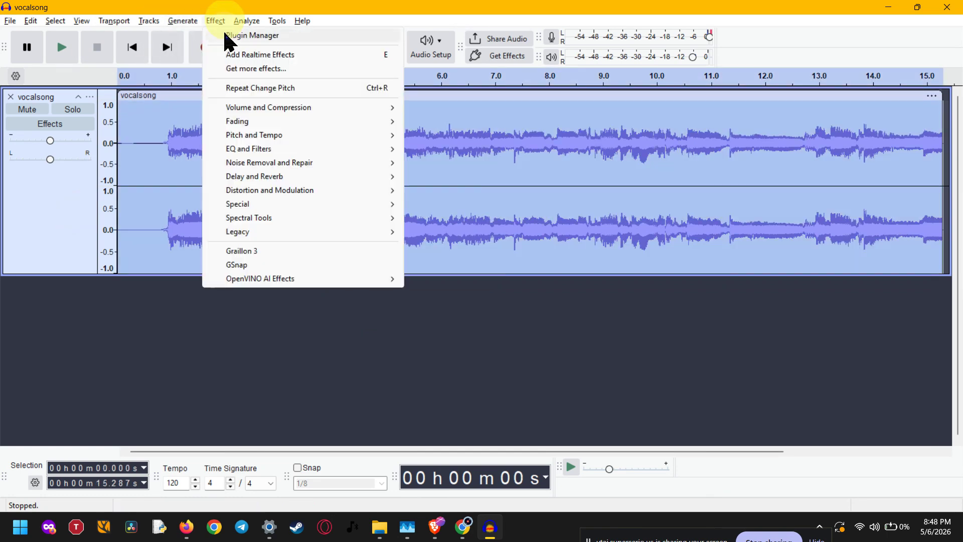
mouse_move(244, 149)
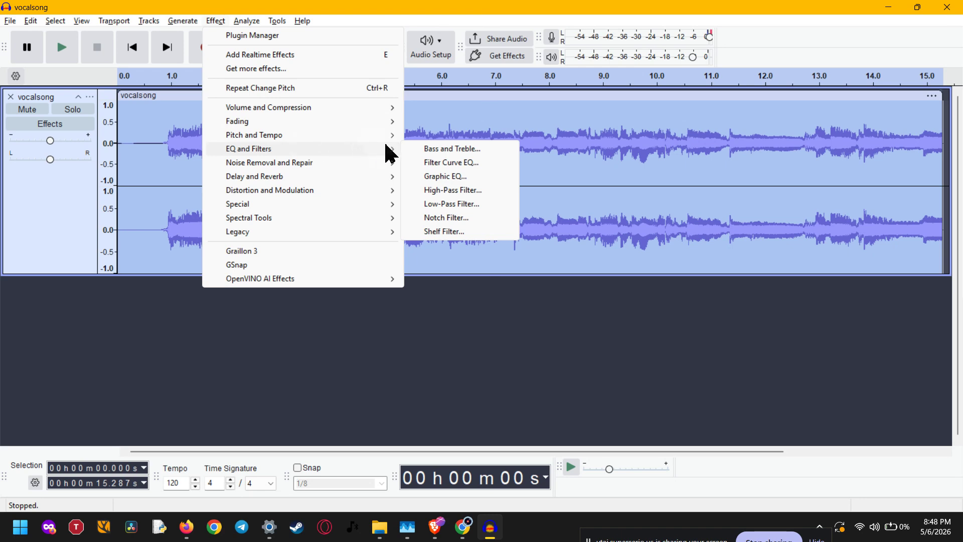
left_click(434, 162)
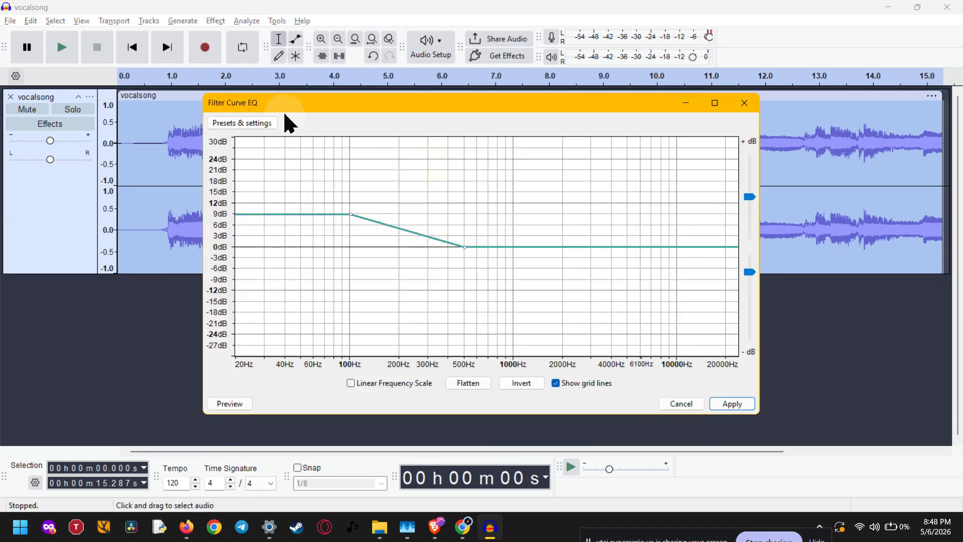
left_click(252, 127)
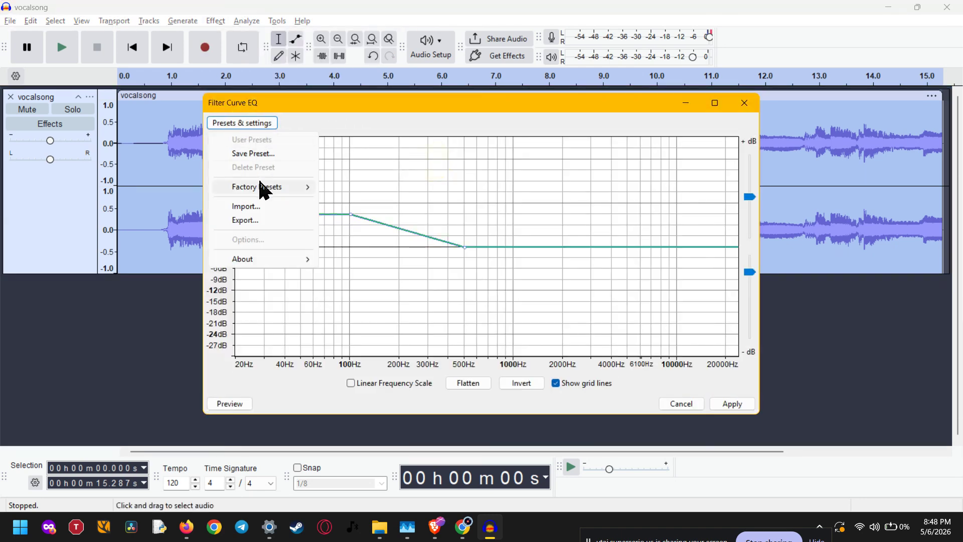
mouse_move(262, 188)
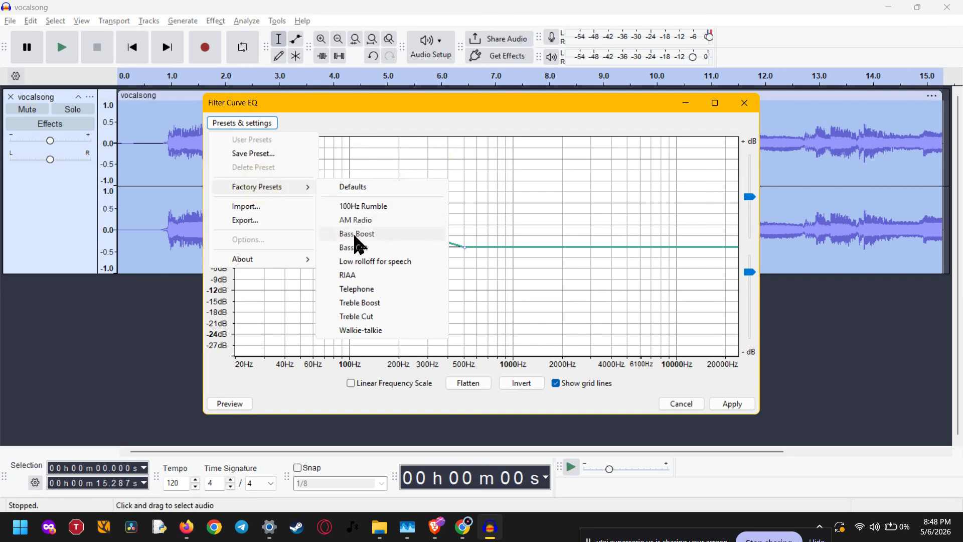
left_click(380, 233)
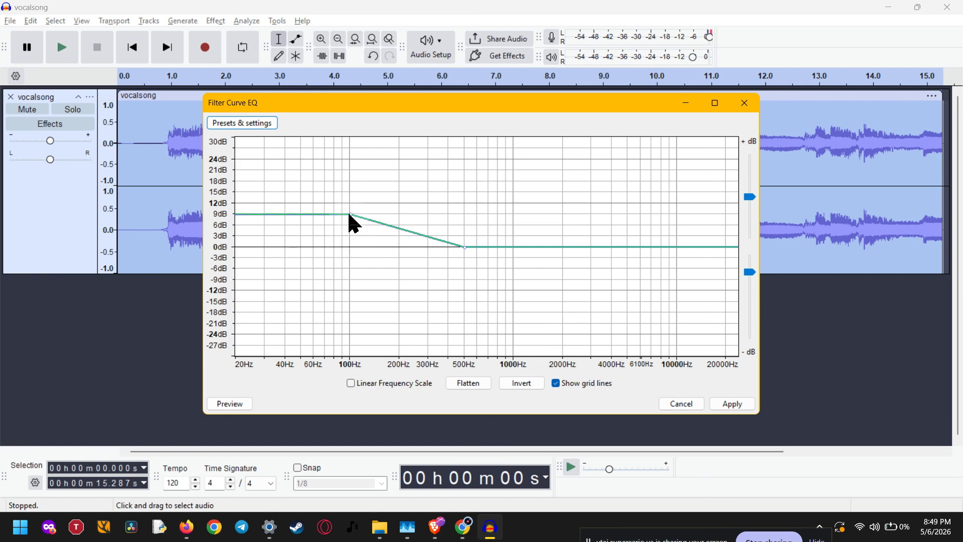
Try lowering the EQ curve point at 100 Hz to about -9 dB, and close Filter Curve EQ without applying it
left_click_drag(350, 213, 349, 278)
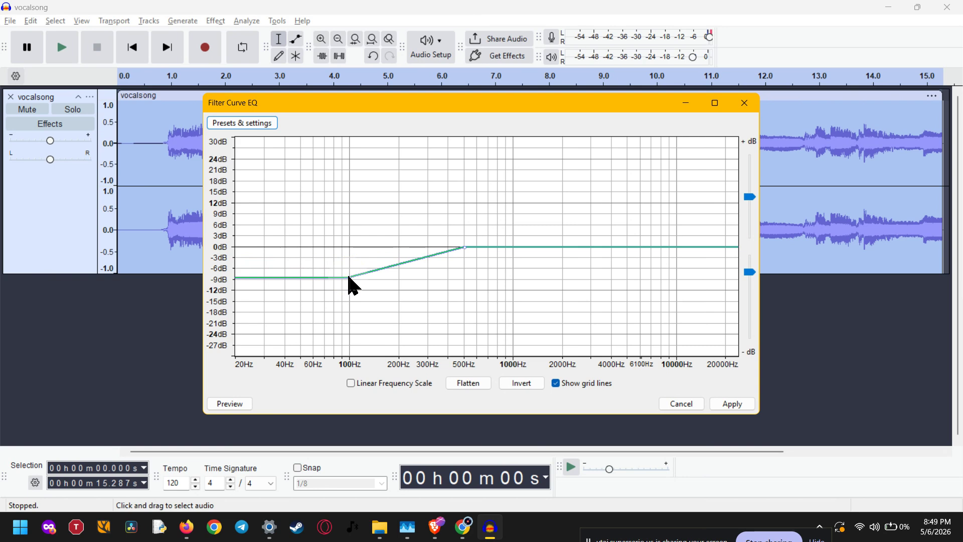
mouse_move(349, 278)
left_mouse_down()
mouse_move(353, 226)
mouse_move(349, 265)
left_mouse_up()
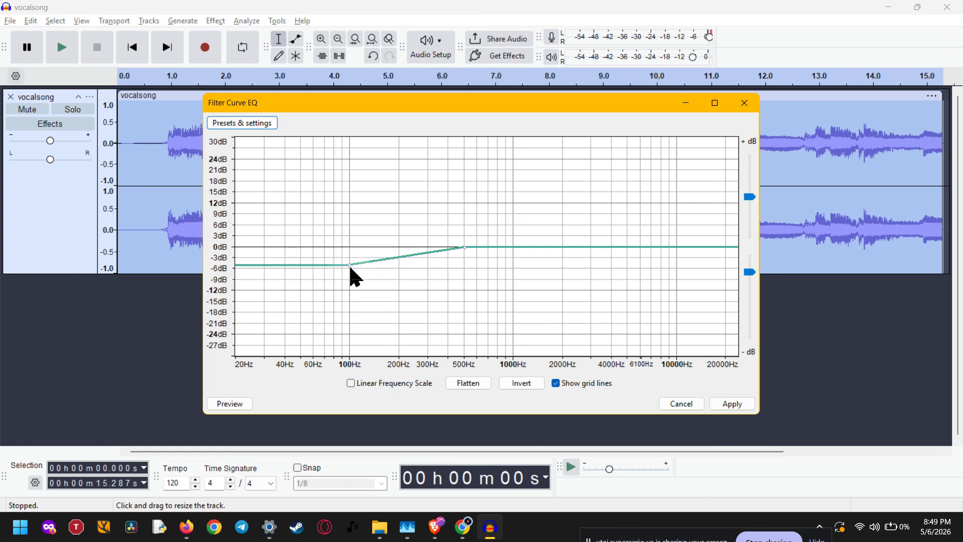
left_click_drag(350, 268, 350, 279)
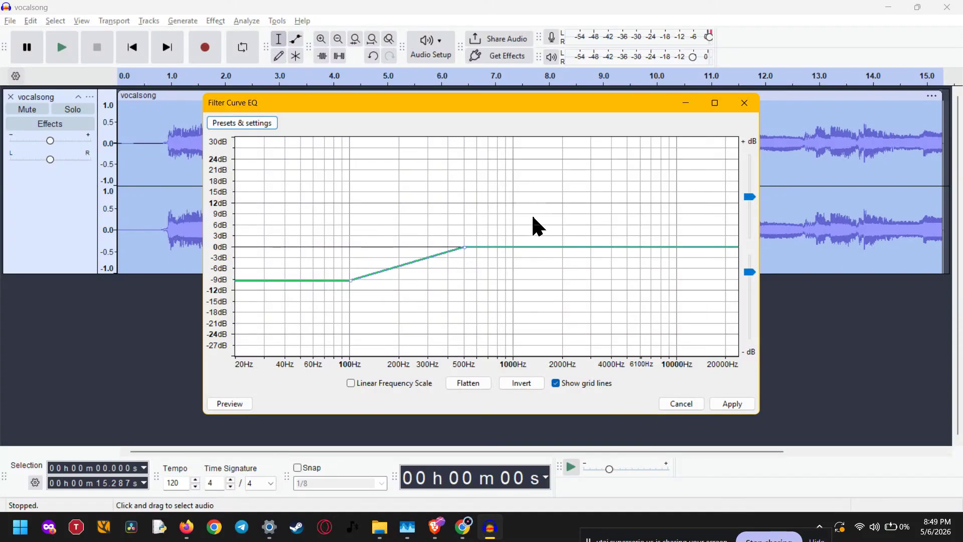
left_click(691, 400)
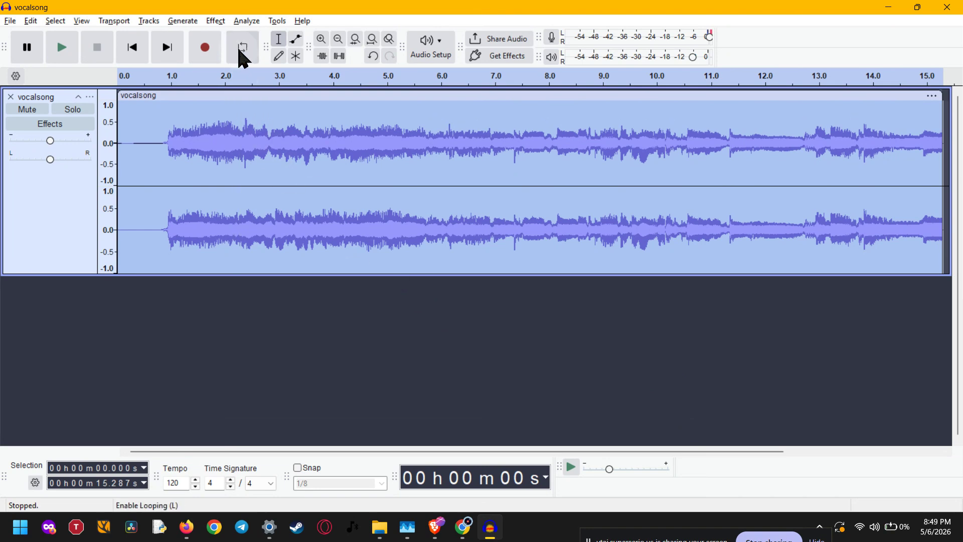
Open the High-Pass Filter for the selected track, examine its frequency, roll-off and preset options, and close it without applying
left_click(215, 20)
mouse_move(322, 150)
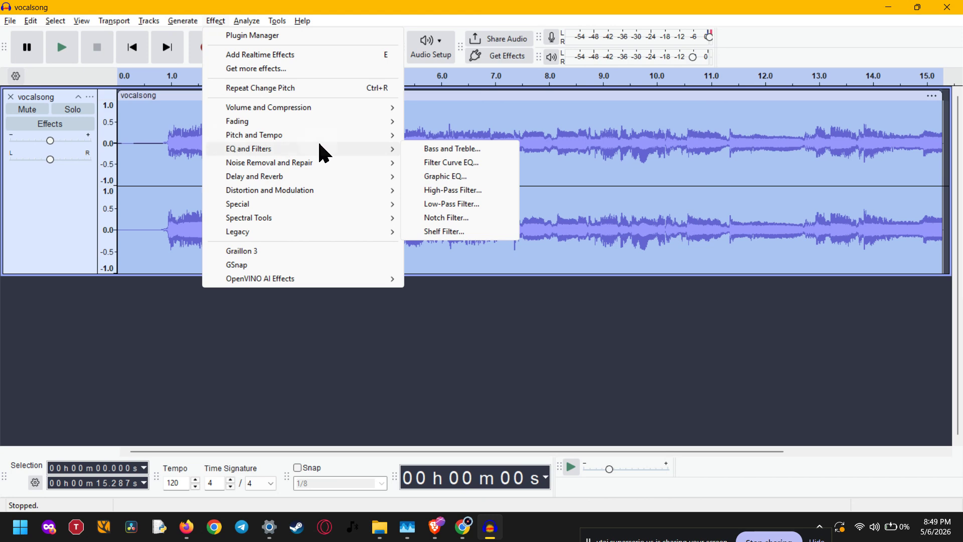
left_click(440, 191)
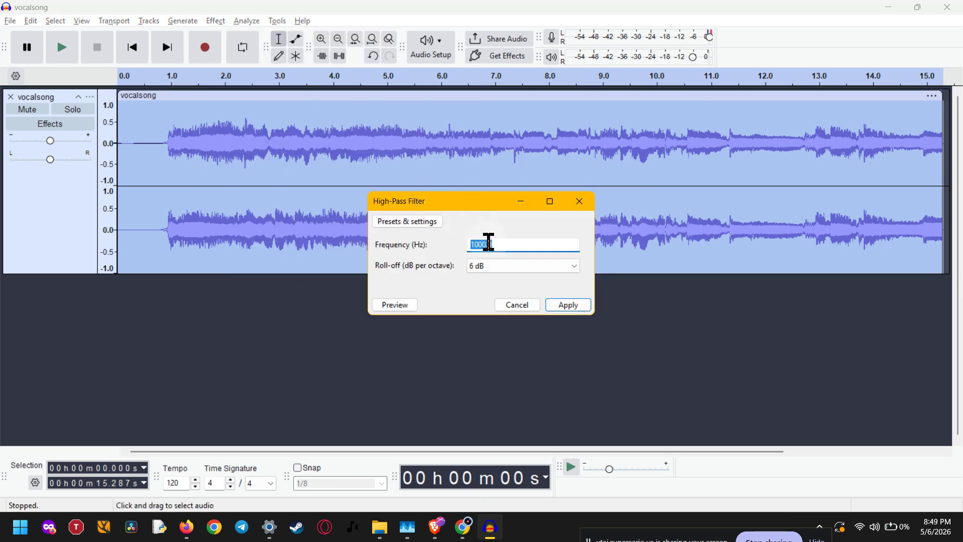
left_click(513, 246)
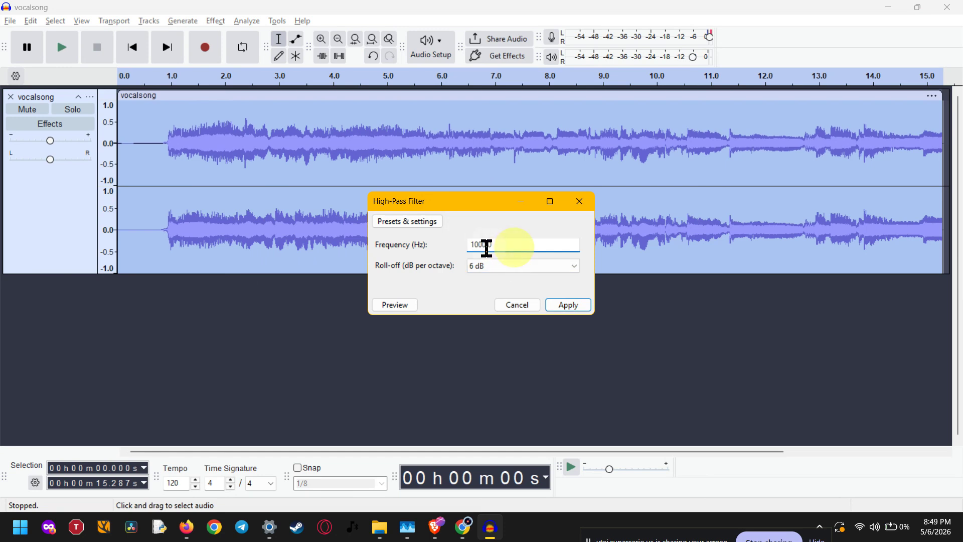
left_click_drag(485, 246, 467, 243)
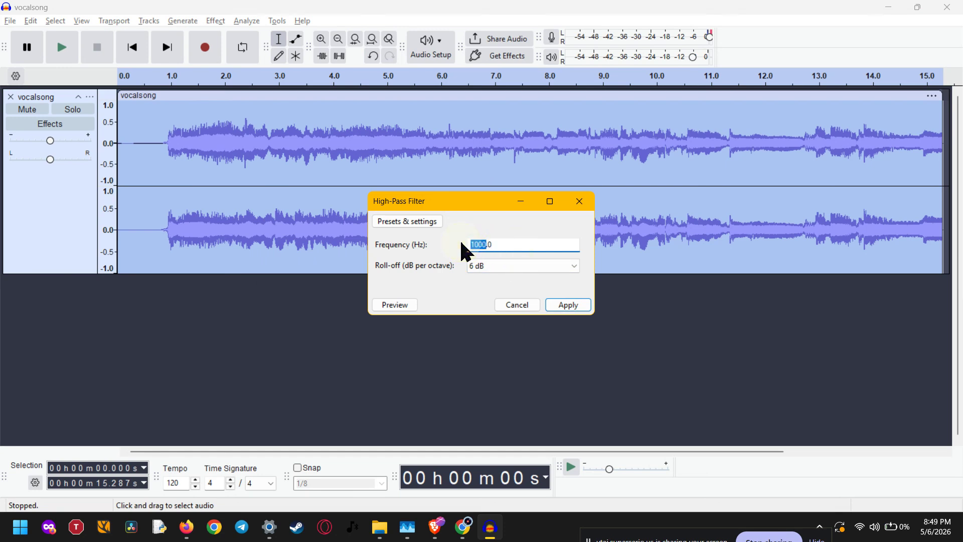
left_click(383, 224)
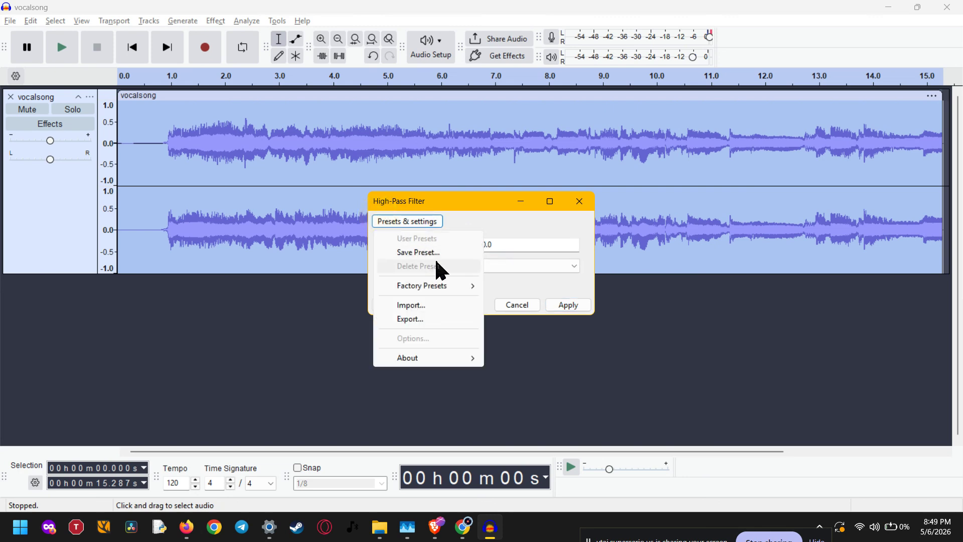
mouse_move(446, 285)
left_click(498, 223)
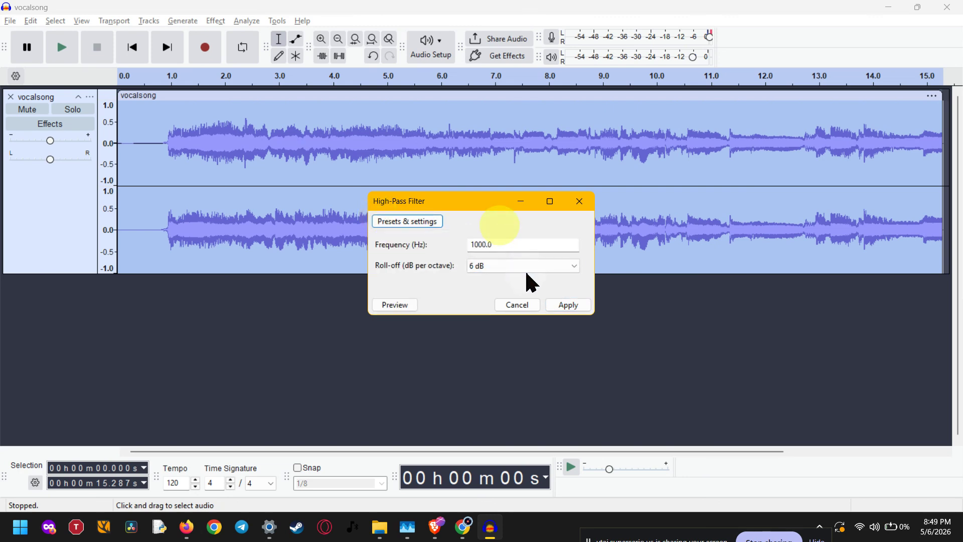
left_click(526, 303)
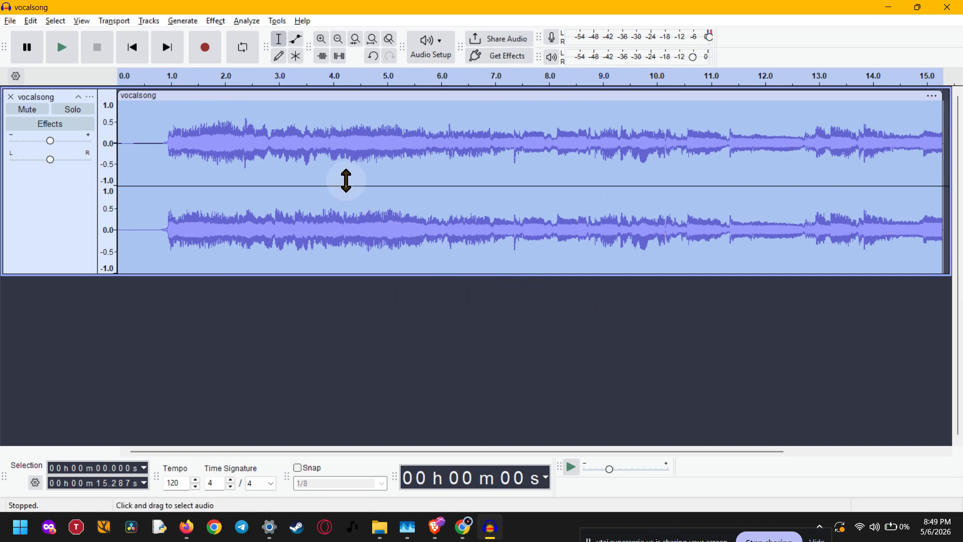
Try the Treble Boost factory preset in Filter Curve EQ with the curve raised to about 13 dB near 10000 Hz, and close it without applying
left_click(219, 22)
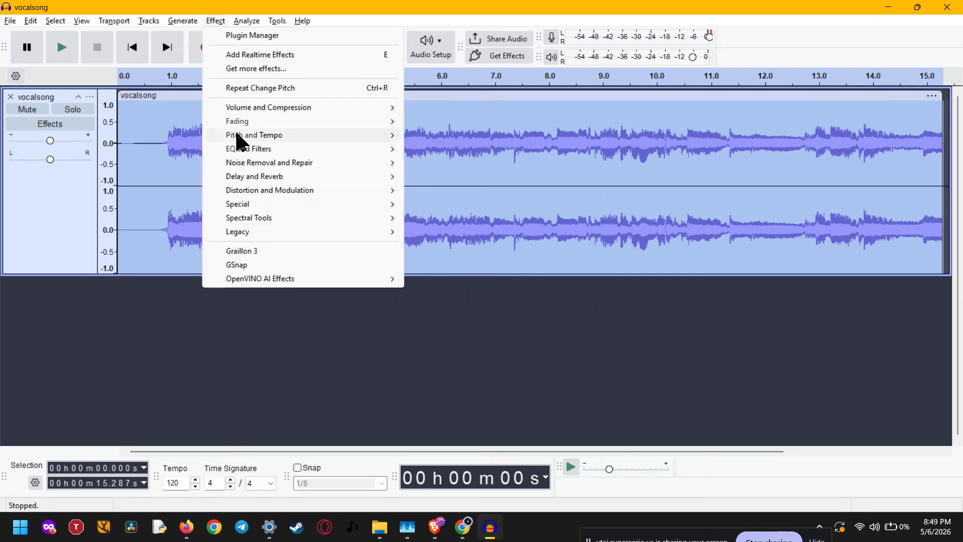
mouse_move(349, 150)
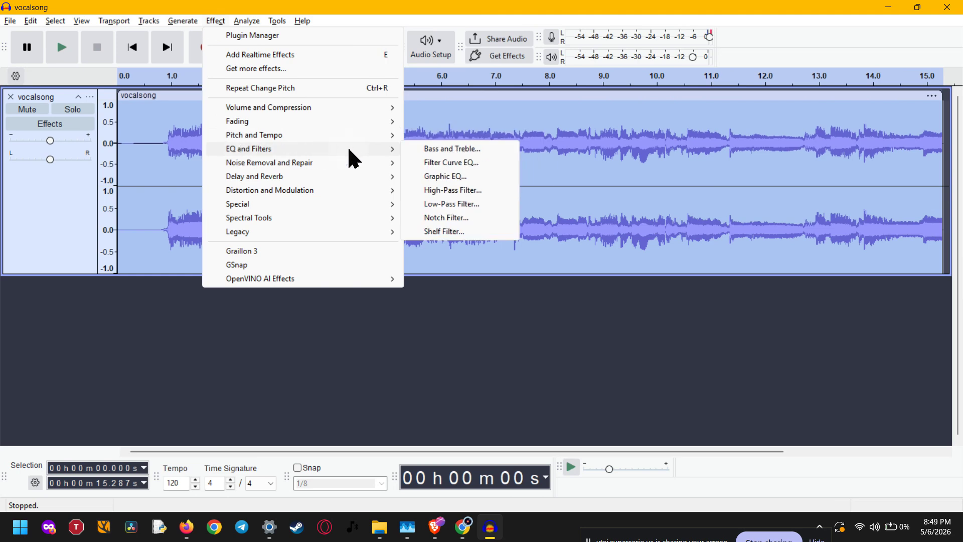
left_click(434, 163)
left_click(242, 123)
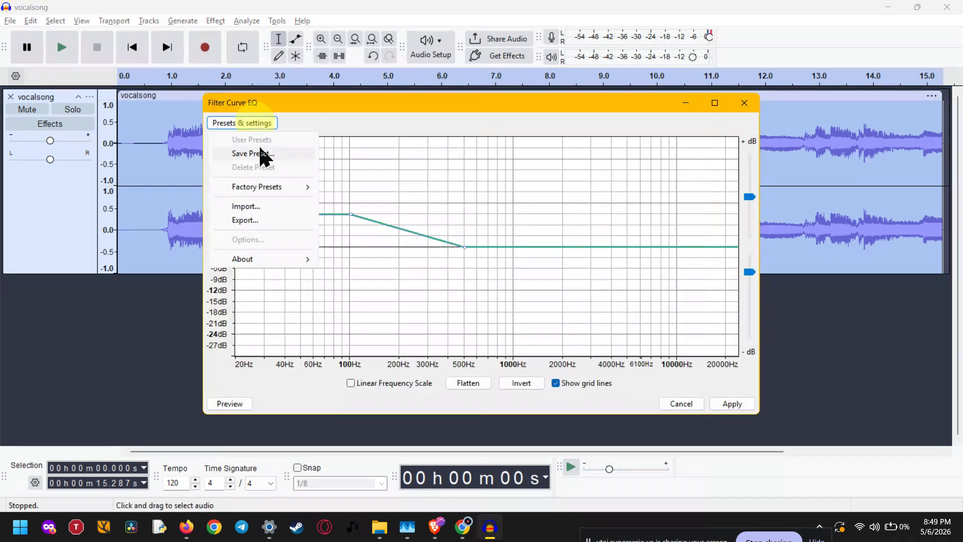
mouse_move(307, 192)
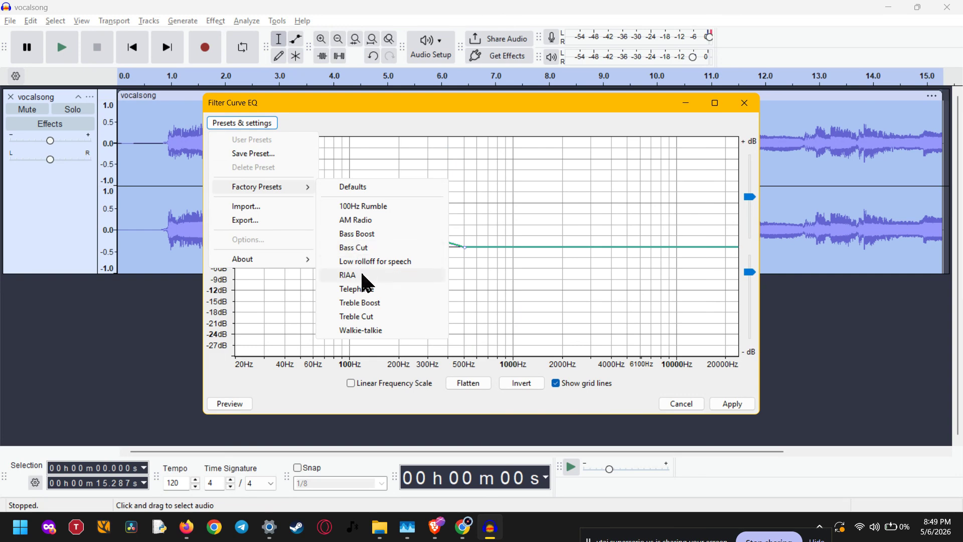
left_click(370, 303)
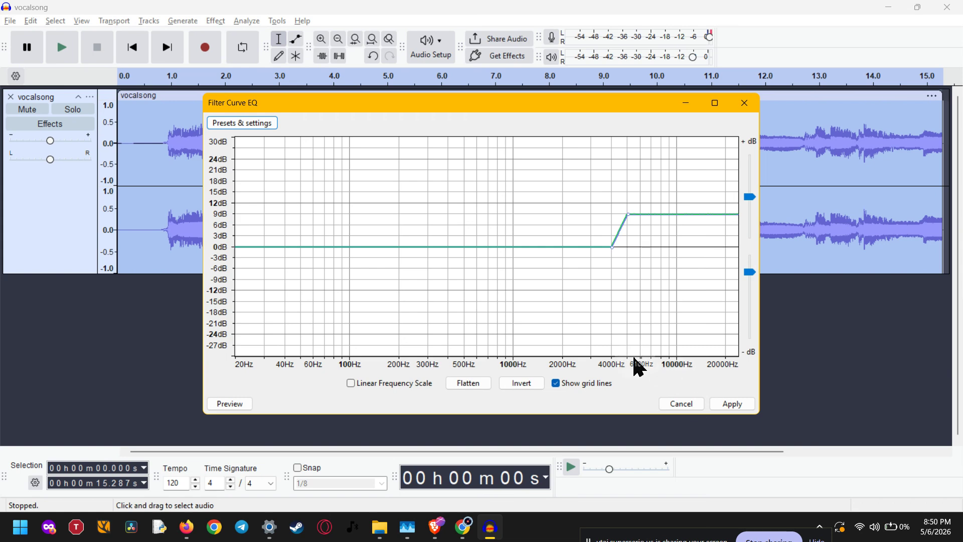
left_click_drag(675, 214, 679, 199)
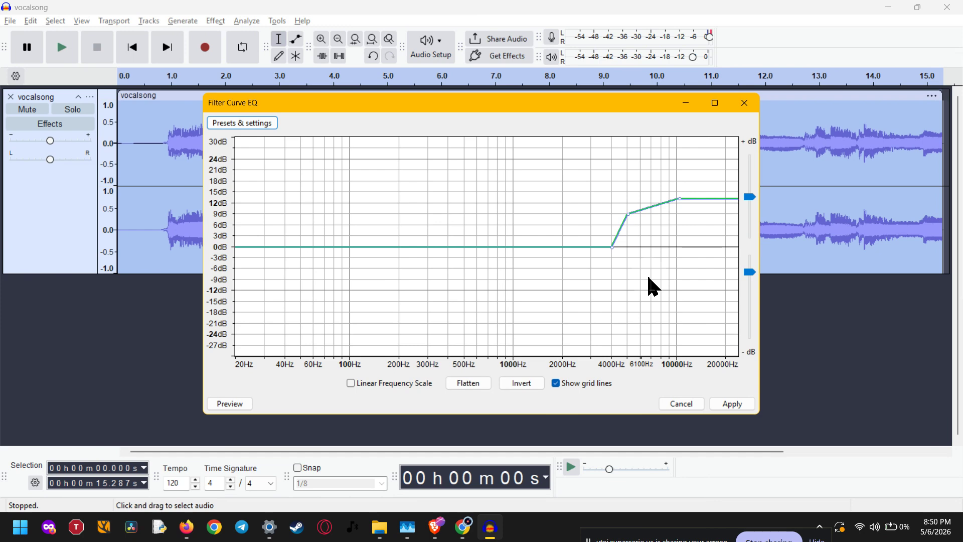
key("Escape")
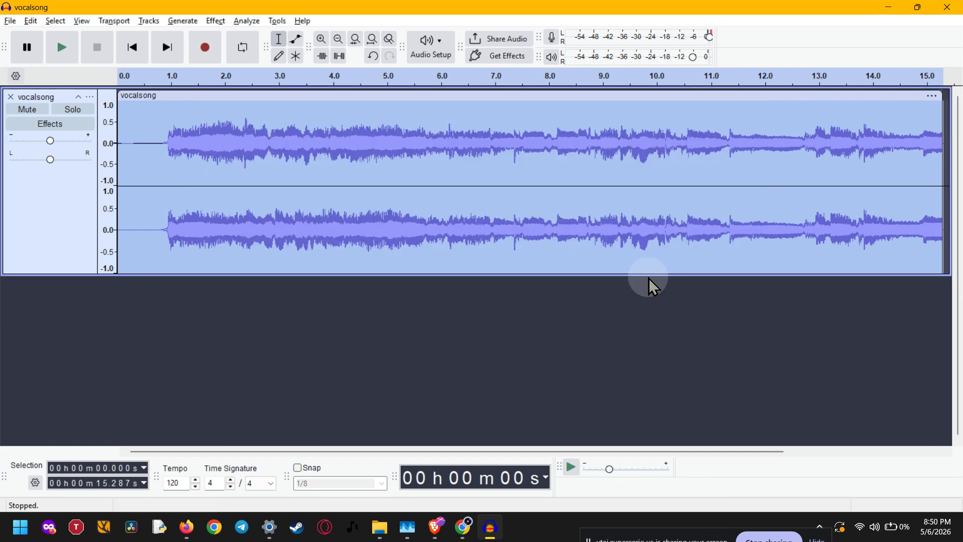